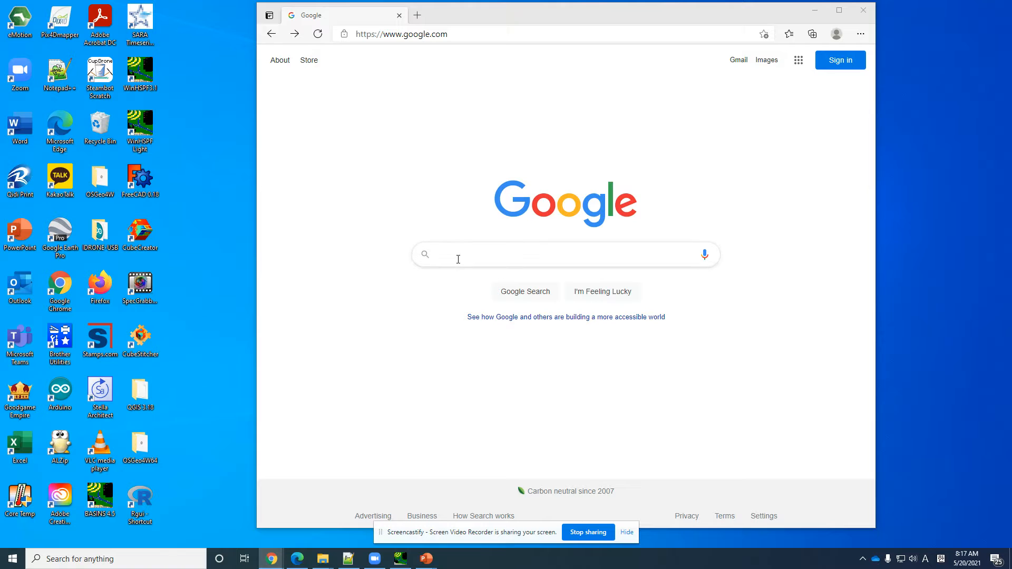
Step: Search Google for notepad++
click(458, 258)
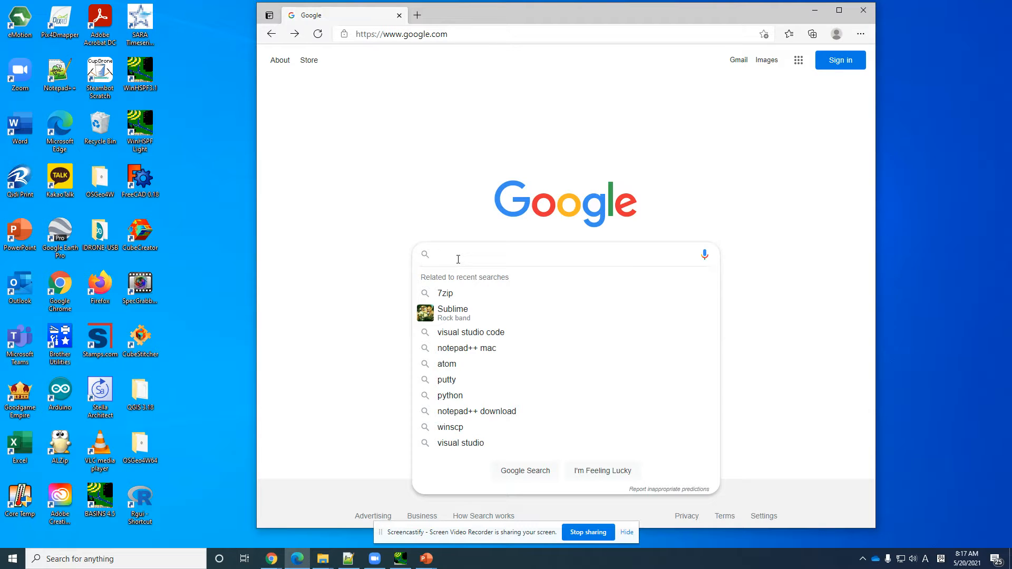
text(notepadd)
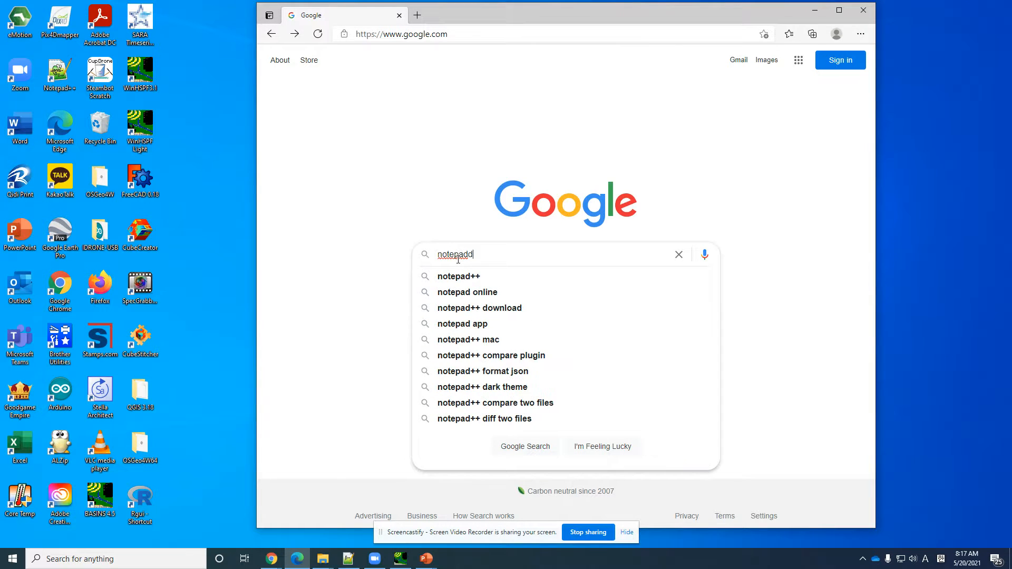
key(BackSpace)
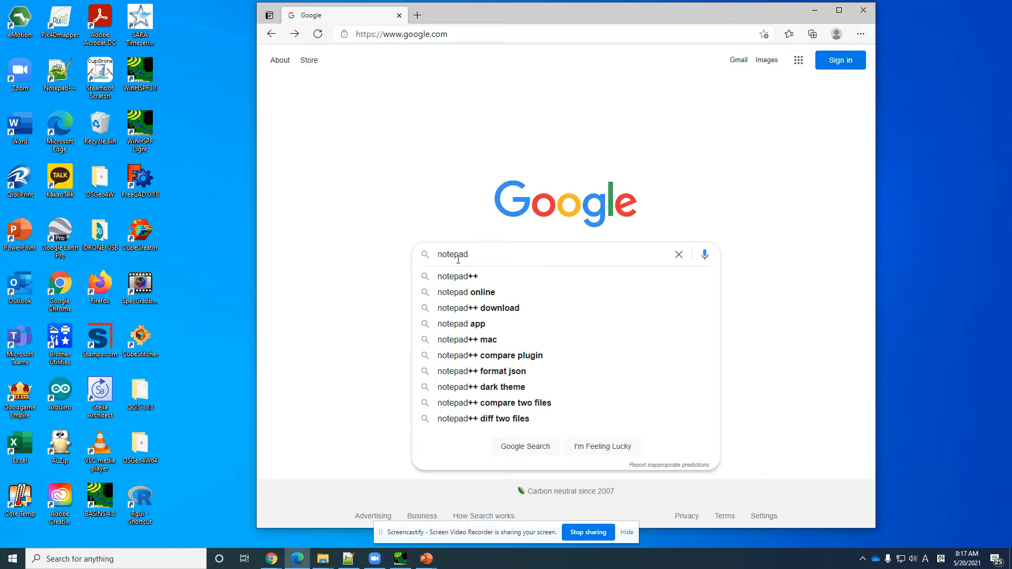
text(++)
key(Return)
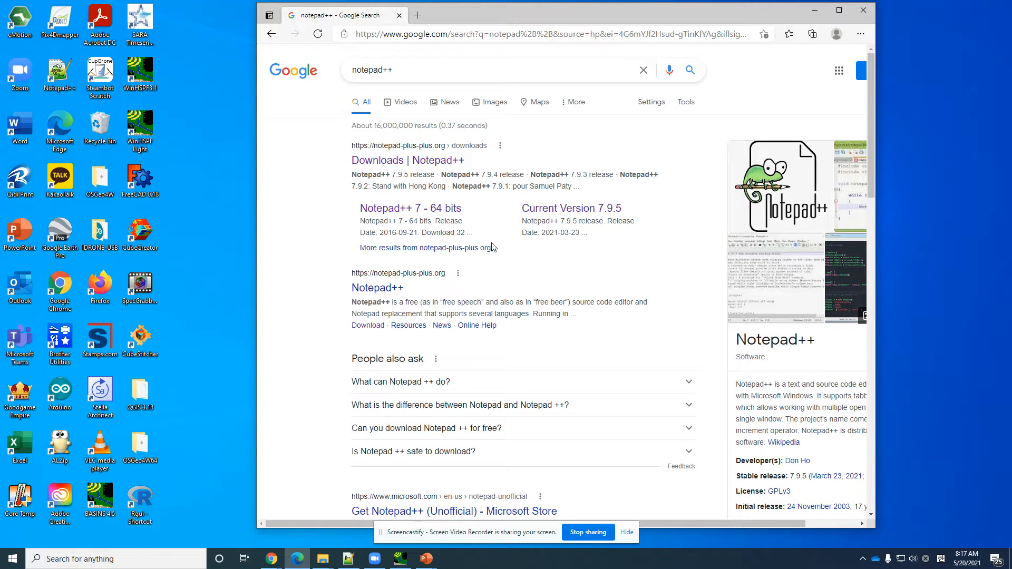
Step: Open the Notepad++ downloads page from the search results and go to the Notepad++ 7.9.5 release
click(430, 165)
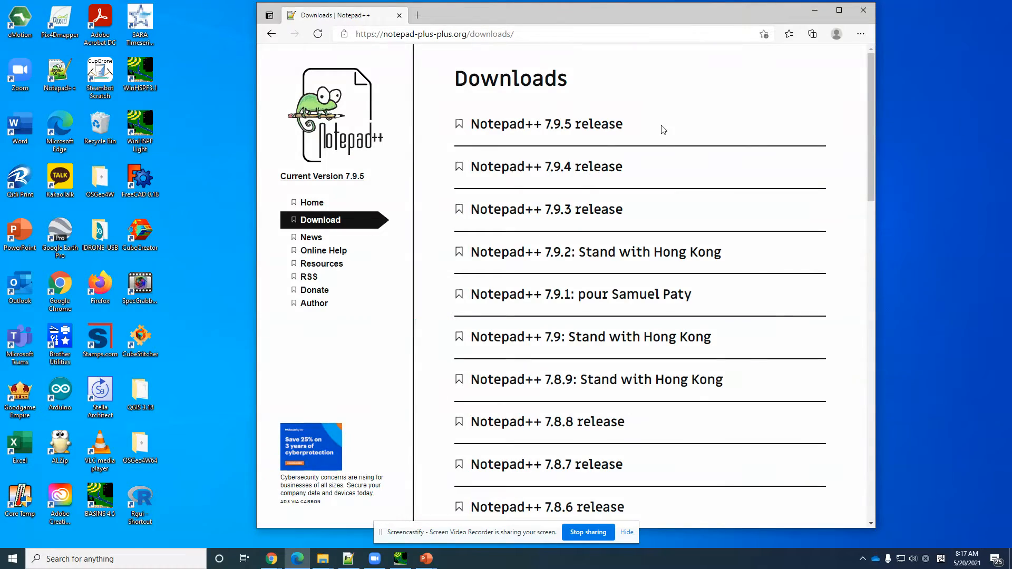
scroll(660, 134, down, 1)
scroll(660, 142, down, 5)
scroll(660, 142, up, 6)
click(562, 129)
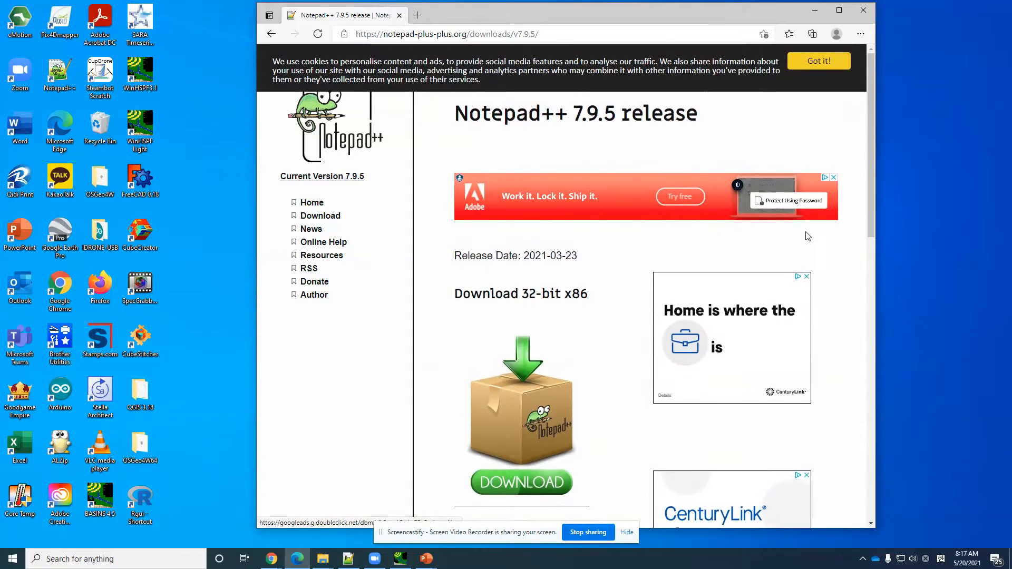
Step: Examine the 32-bit x86 and 64-bit x64 download options on the Notepad++ 7.9.5 release page
scroll(838, 248, down, 5)
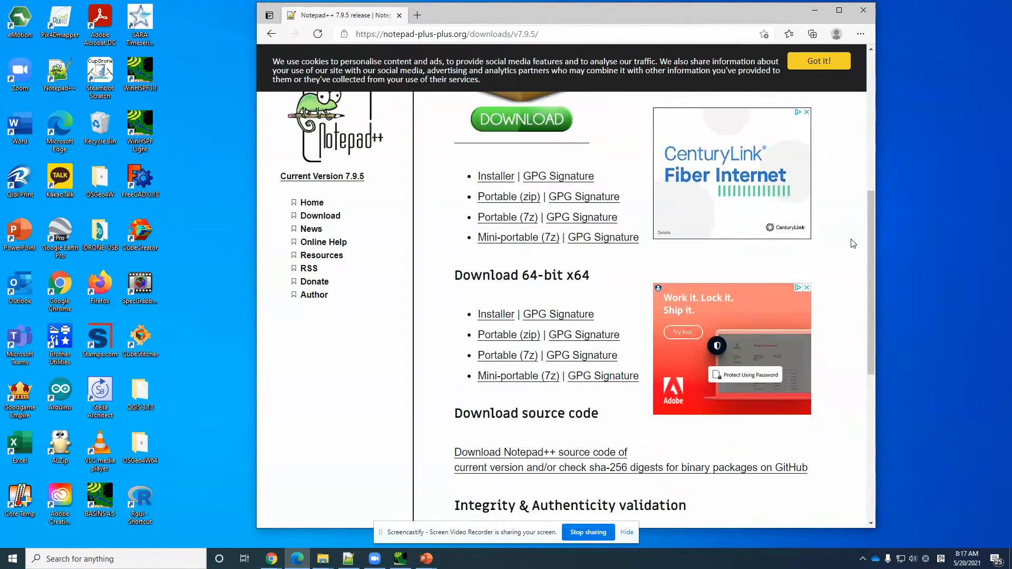
scroll(851, 240, up, 5)
scroll(854, 243, down, 3)
scroll(853, 243, down, 2)
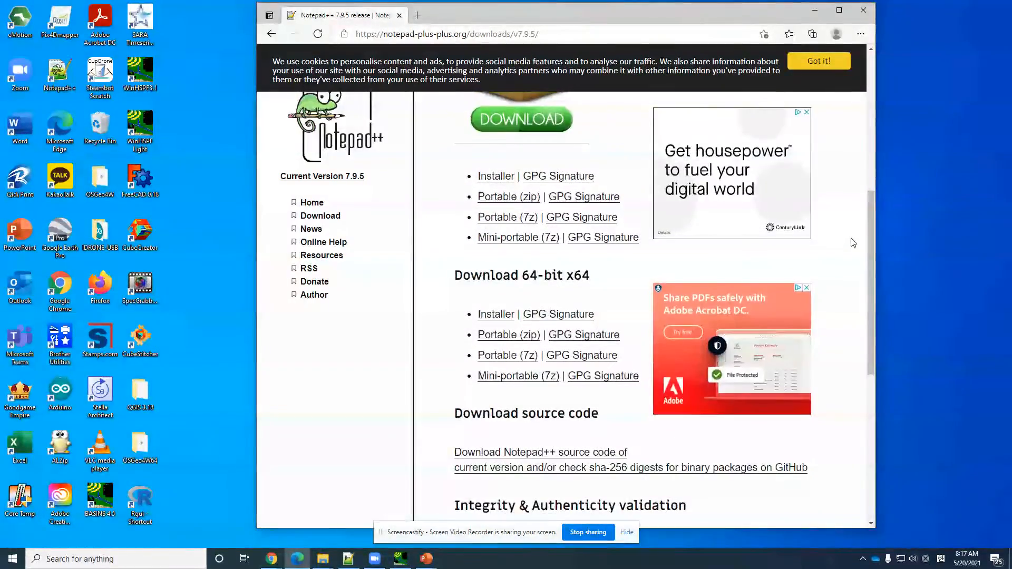
scroll(854, 243, up, 1)
scroll(854, 242, down, 2)
scroll(853, 243, down, 4)
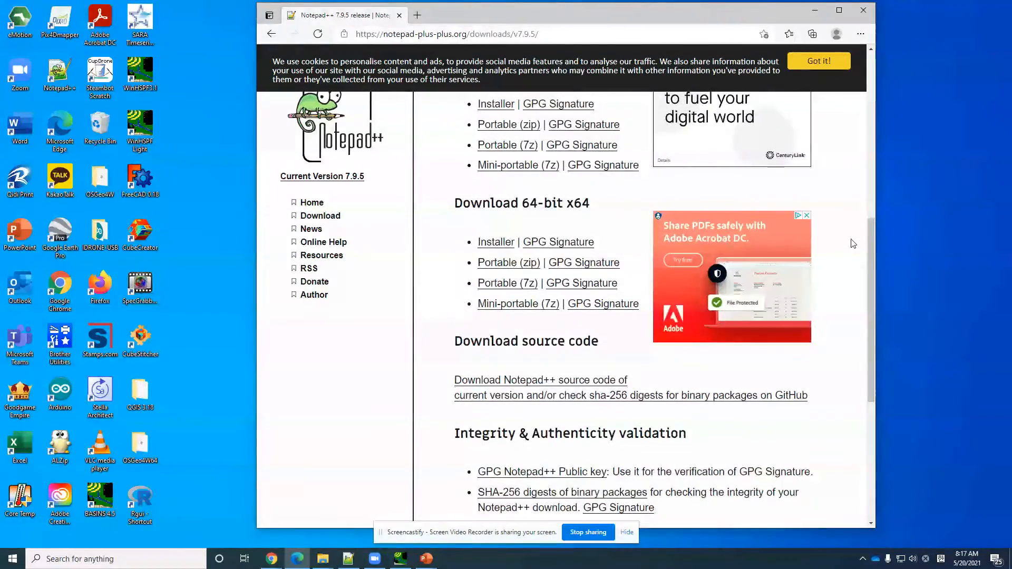
scroll(854, 243, up, 5)
scroll(853, 243, up, 3)
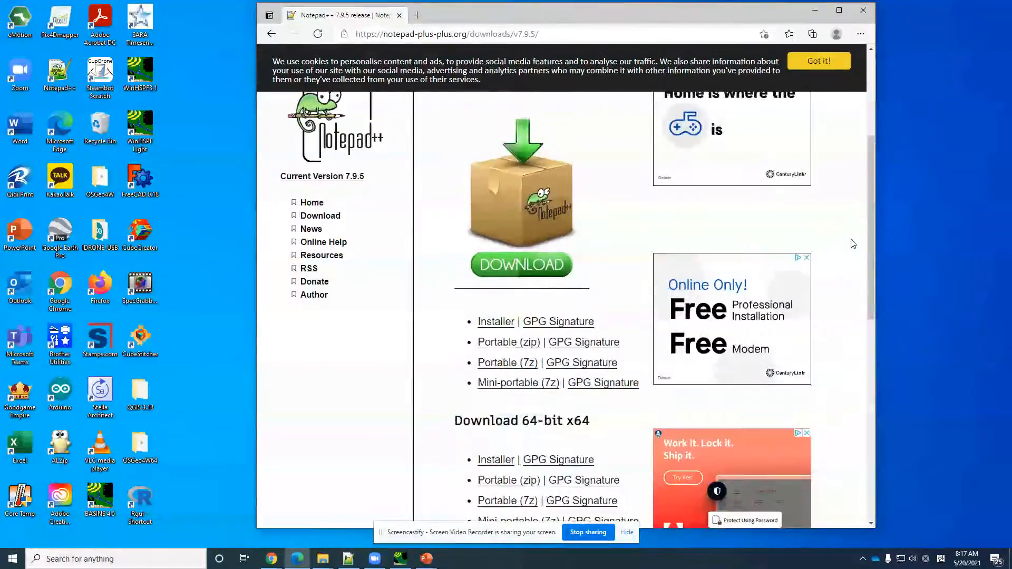
scroll(852, 242, down, 3)
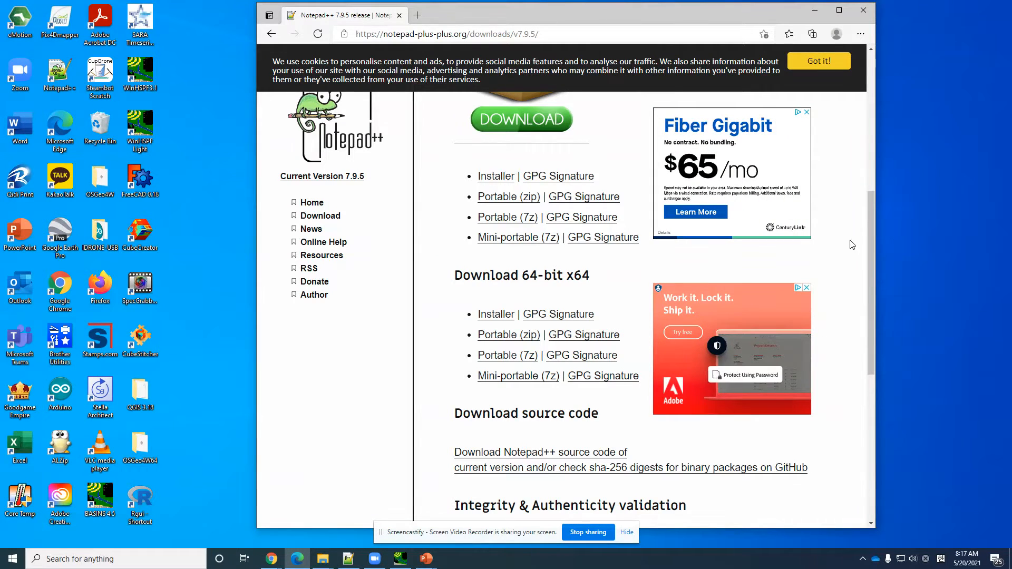
scroll(853, 244, up, 2)
scroll(853, 244, down, 3)
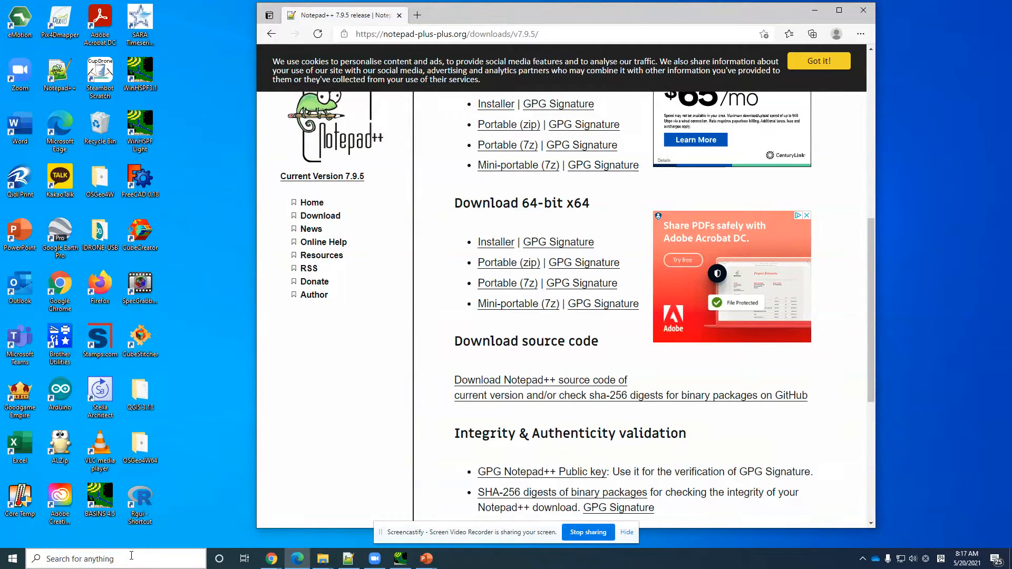
Step: Check the computer's system type in the Windows System Information app, then close it
click(131, 555)
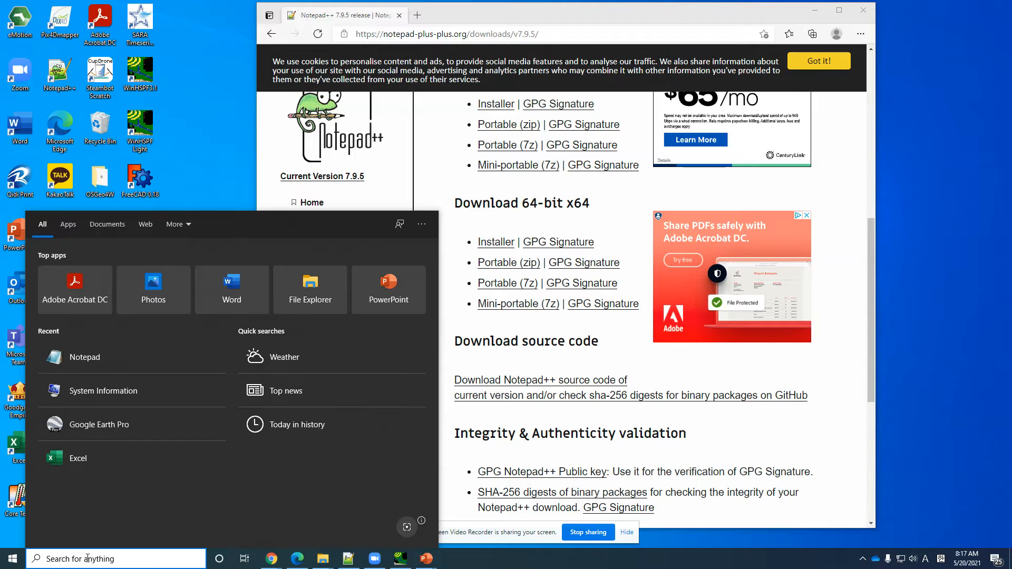
text(system)
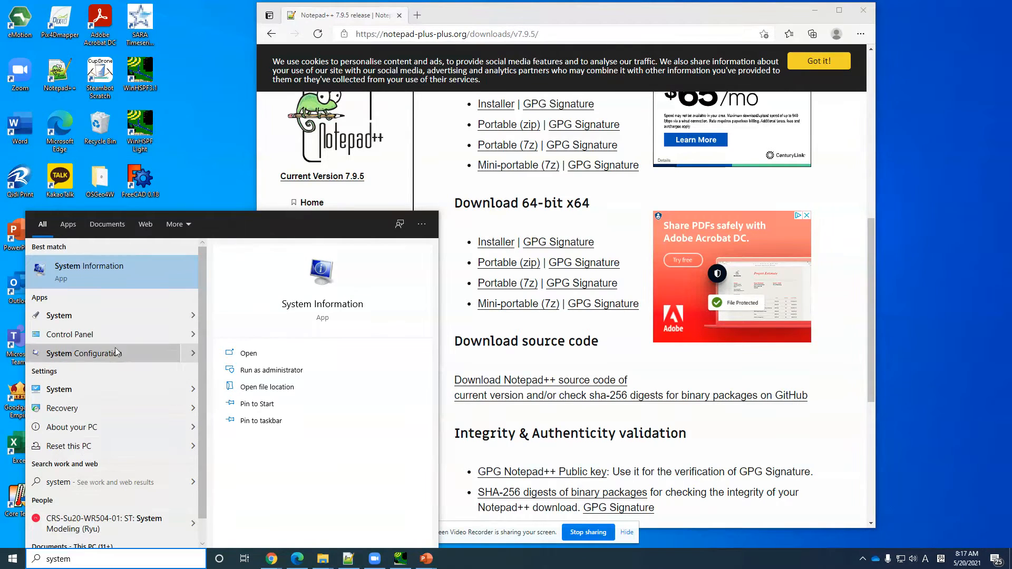
click(118, 276)
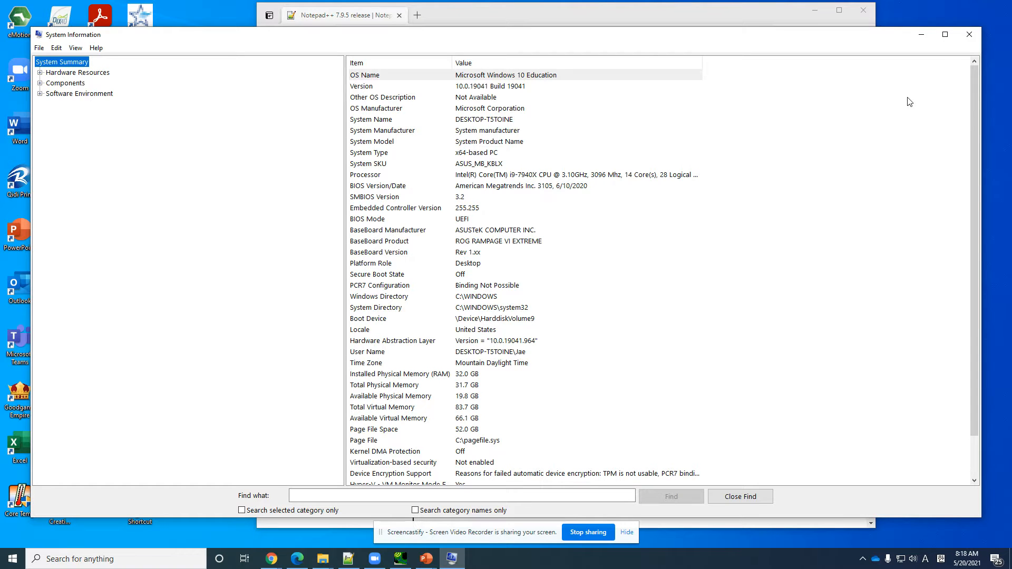
click(969, 34)
Step: Download the 64-bit x64 installer of Notepad++ 7.9.5
scroll(571, 270, up, 3)
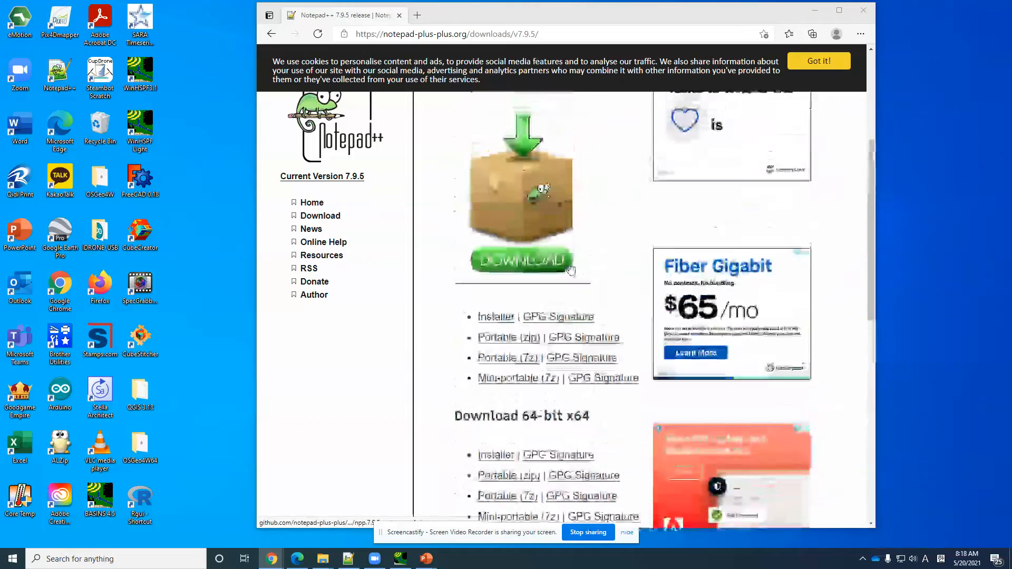
scroll(570, 269, up, 4)
scroll(570, 263, down, 1)
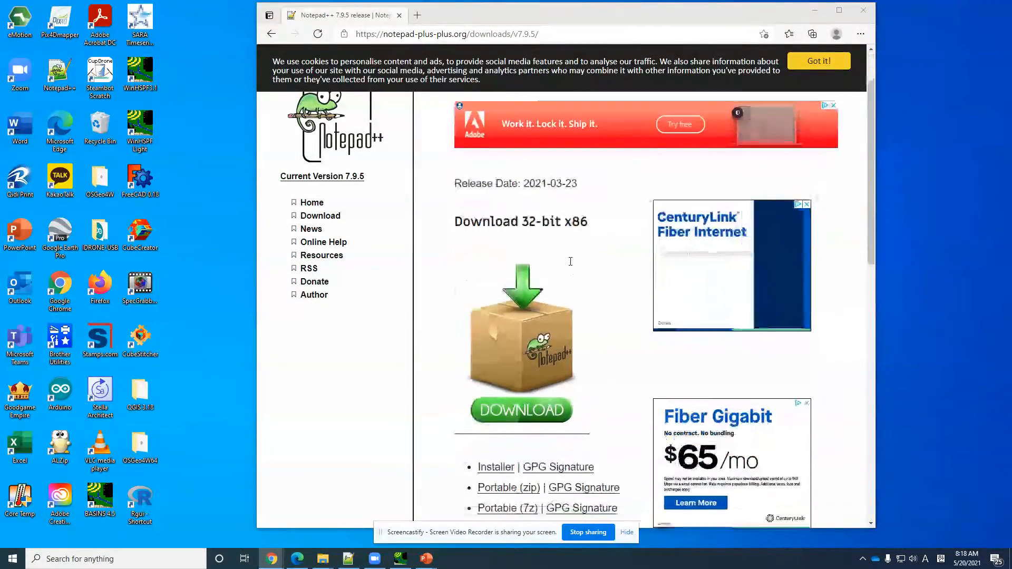
scroll(570, 263, down, 4)
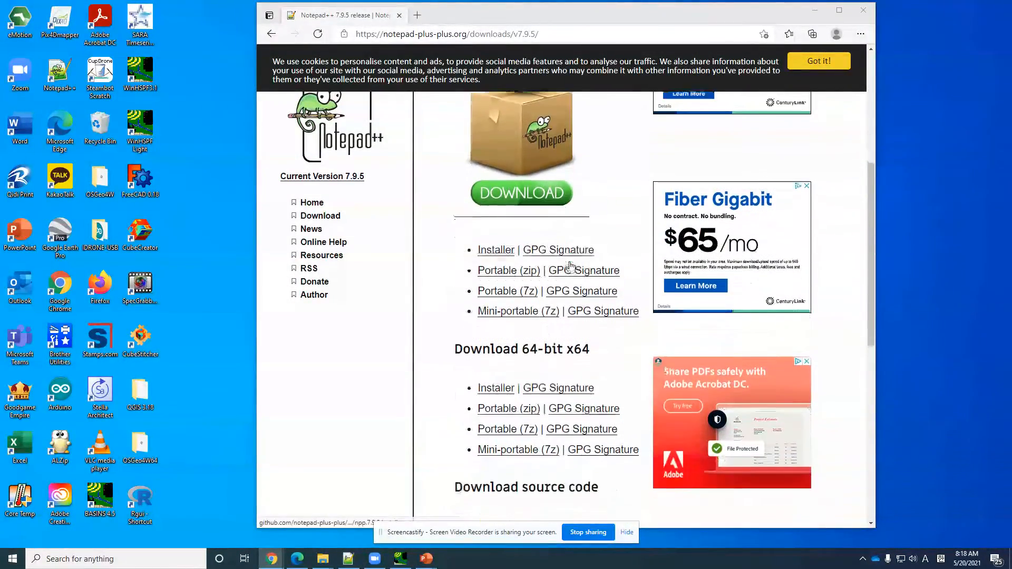
scroll(570, 265, down, 1)
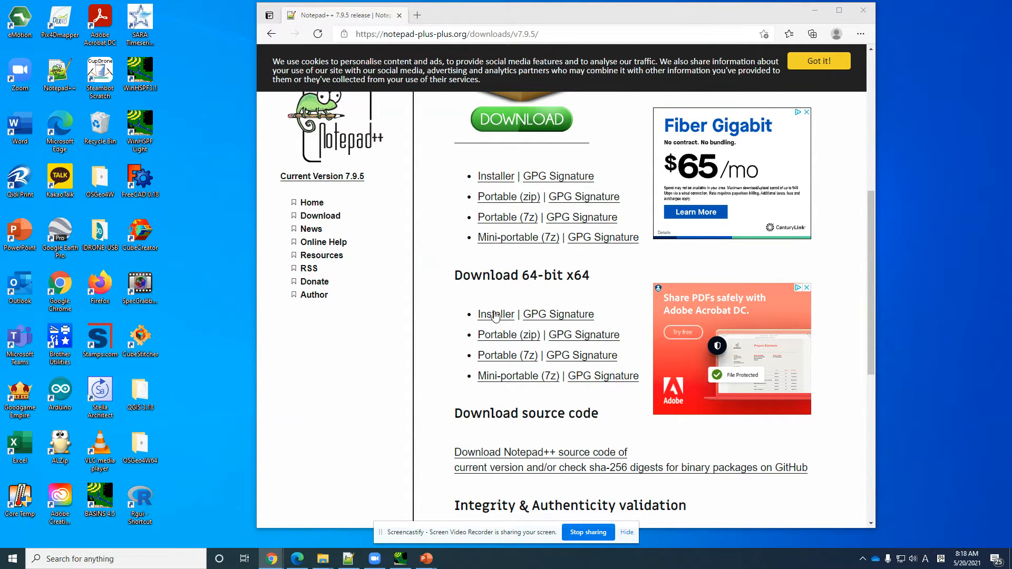
click(495, 316)
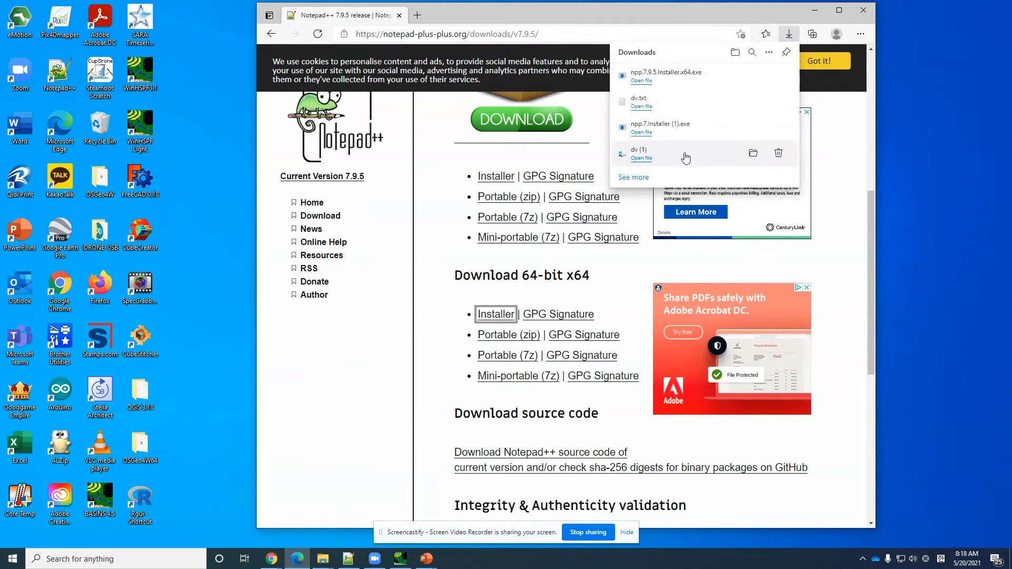
Step: Run the downloaded npp.7.9.5.Installer.x64 from its folder in English and agree to remove the existing 32-bit version
mouse_move(648, 77)
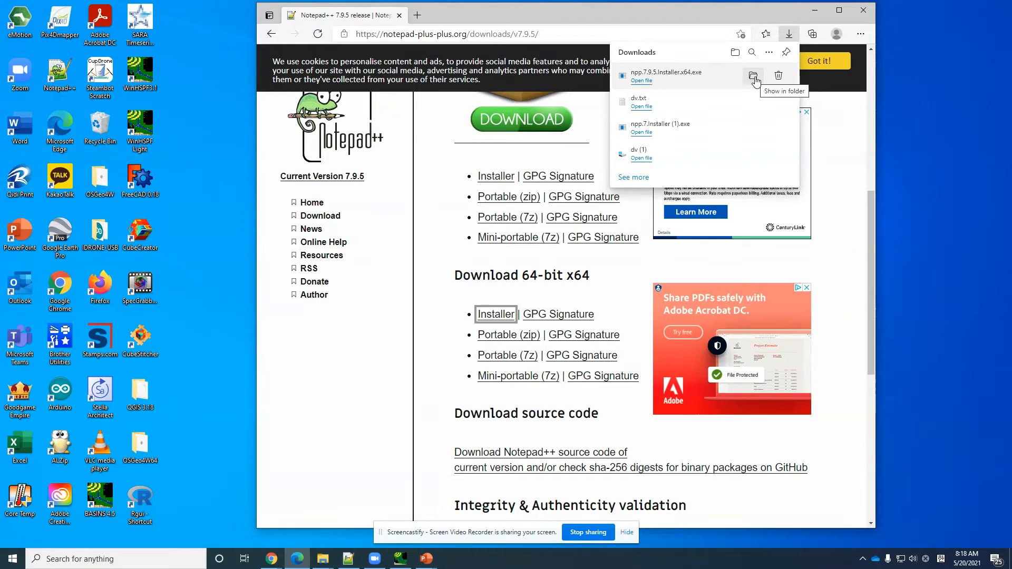
click(755, 80)
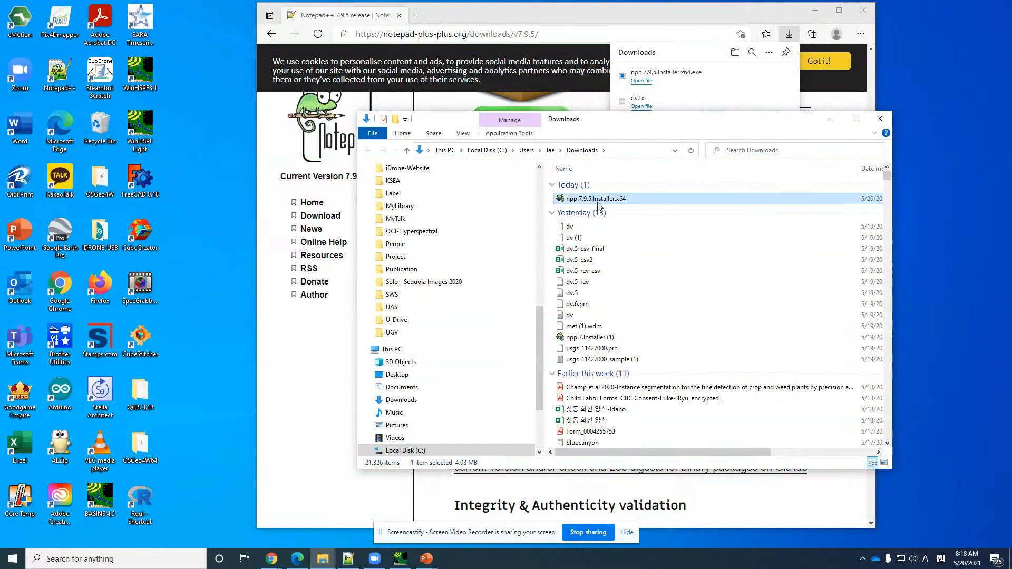
double_click(598, 200)
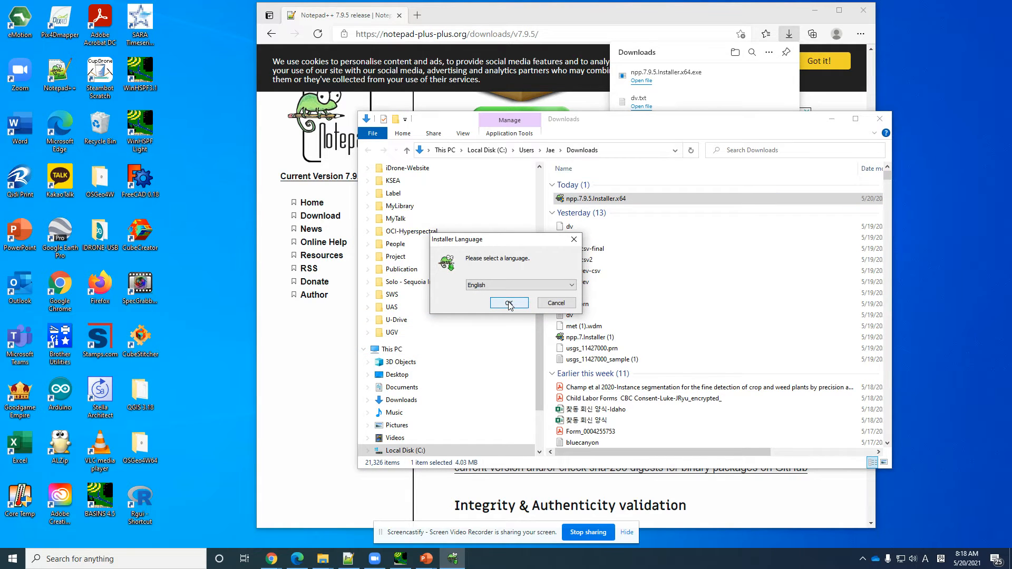
click(509, 303)
click(537, 321)
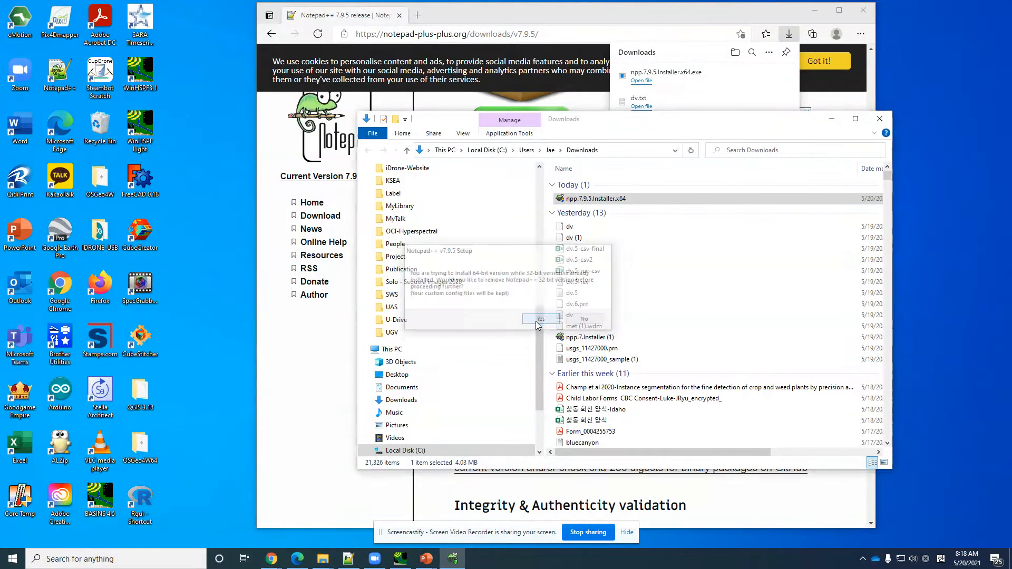
Step: Accept the license agreement, keep the C:\Program Files\Notepad++ destination and the preselected components, and start the installation
click(569, 365)
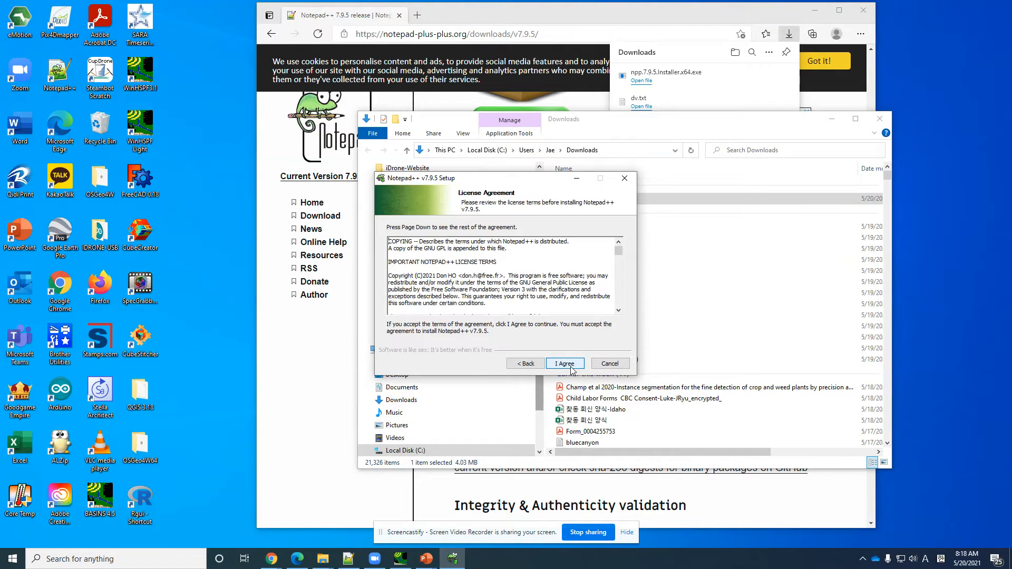
click(565, 364)
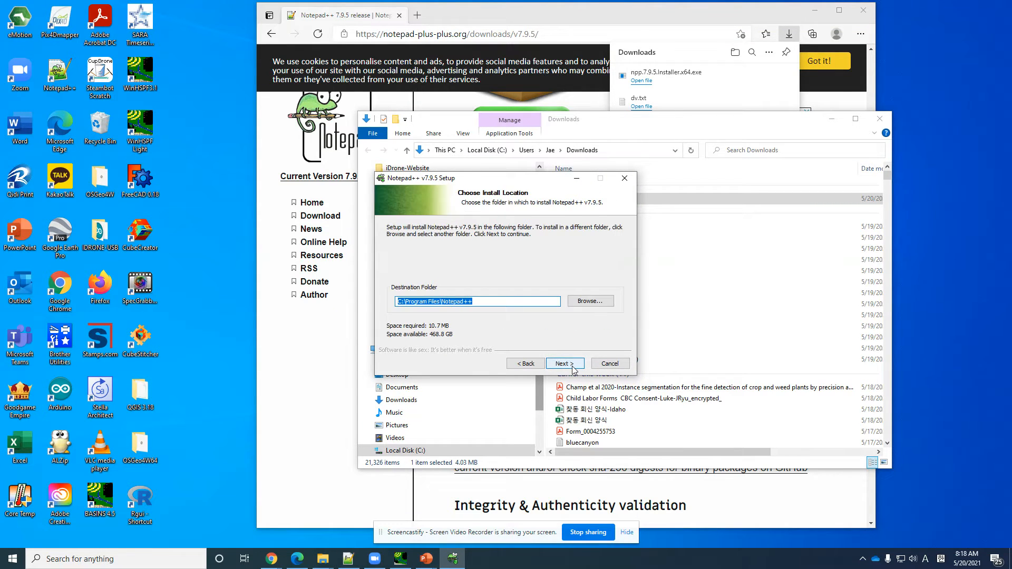
click(573, 369)
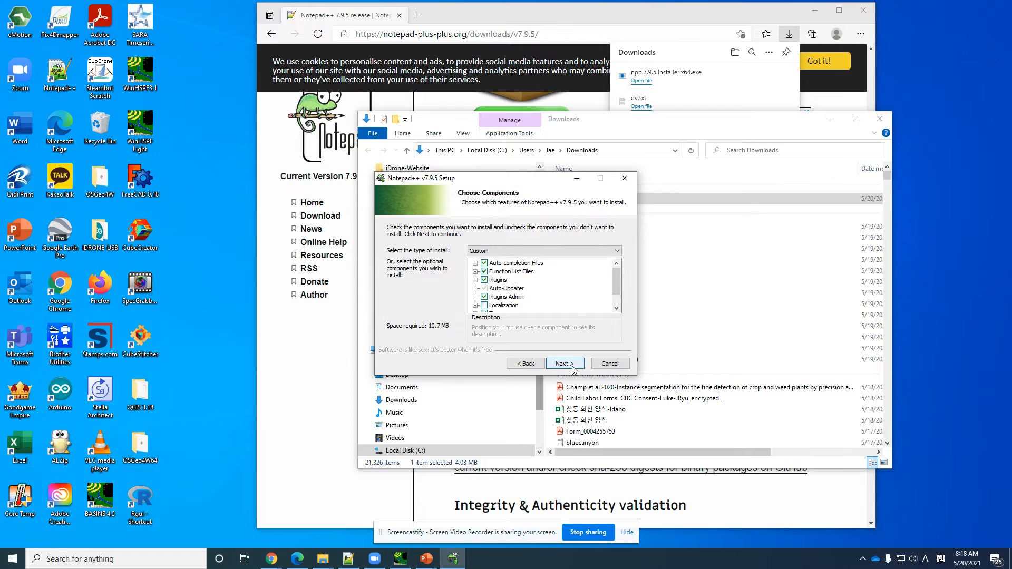
click(573, 369)
click(573, 370)
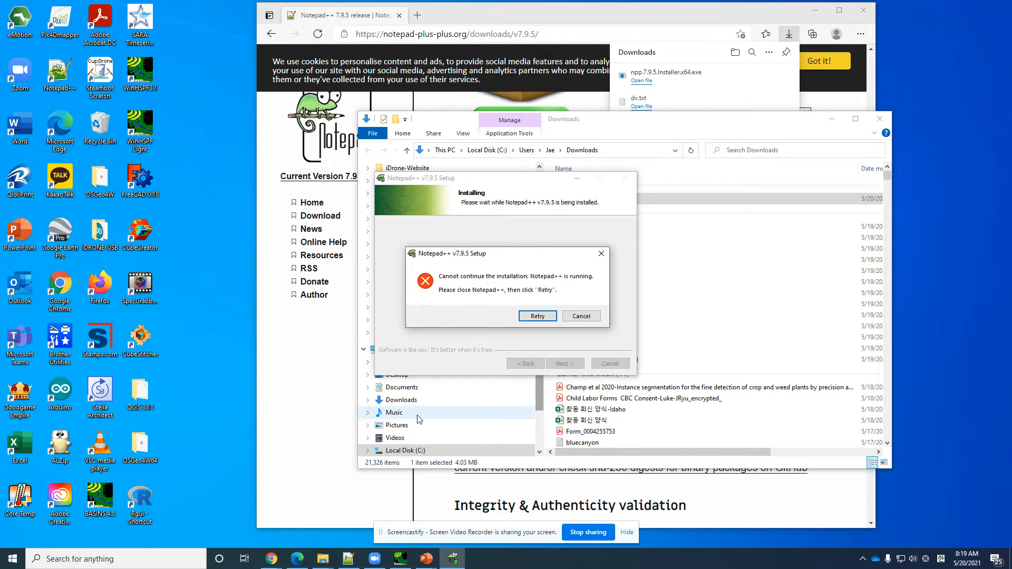
Step: Close the running Notepad++, retry the installation and finish the setup with Run Notepad++ v7.9.5 enabled
click(347, 558)
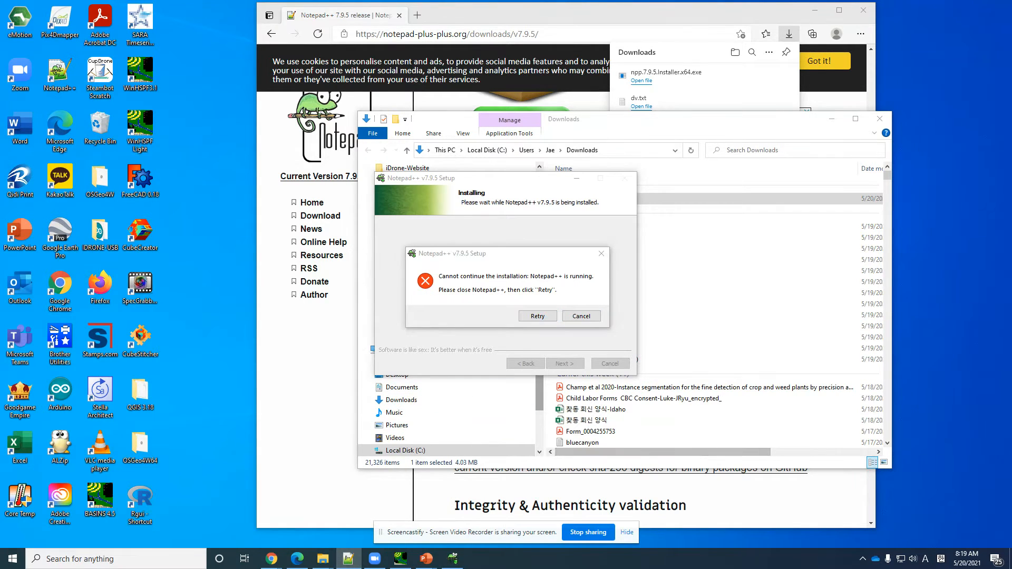
key(alt+F4)
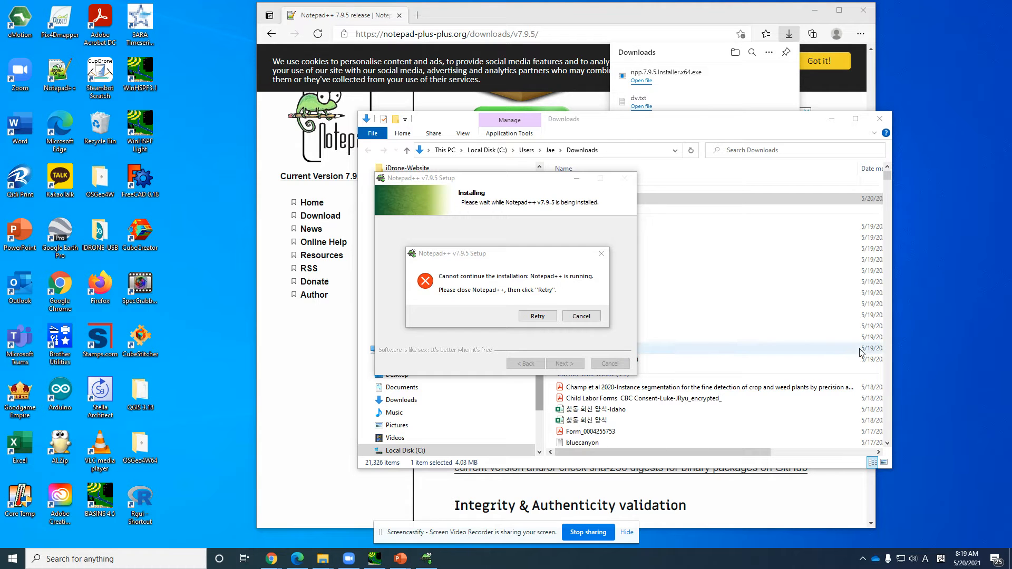
click(537, 316)
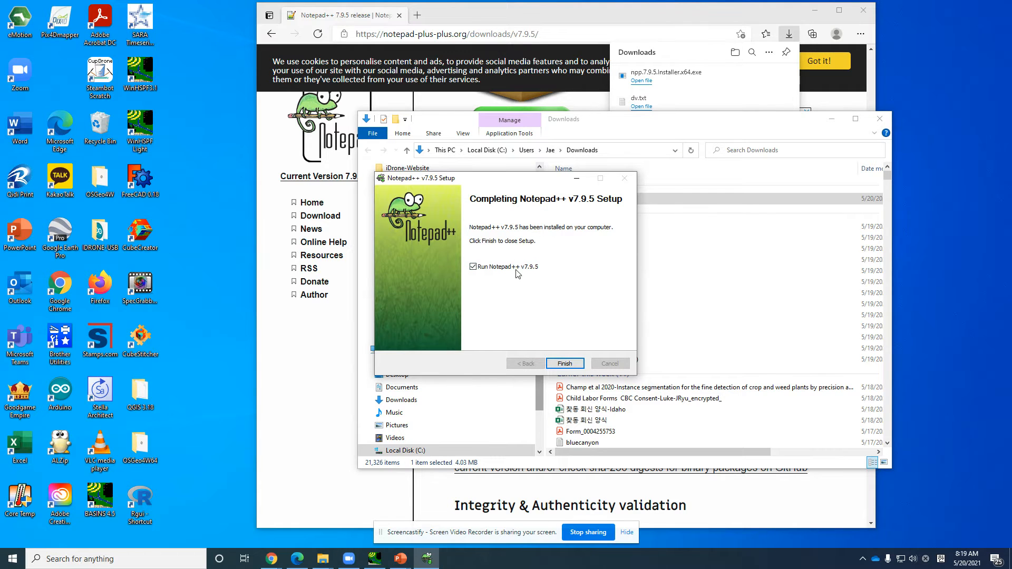
click(573, 365)
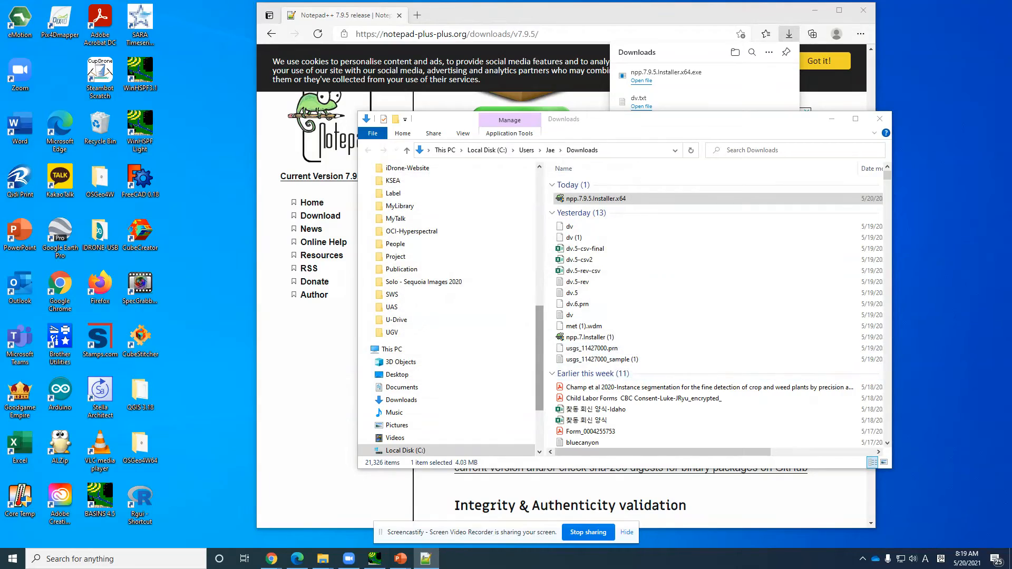
Step: Arrange the Notepad++ window and the Downloads folder window next to each other on the desktop
drag(406, 70, 223, 62)
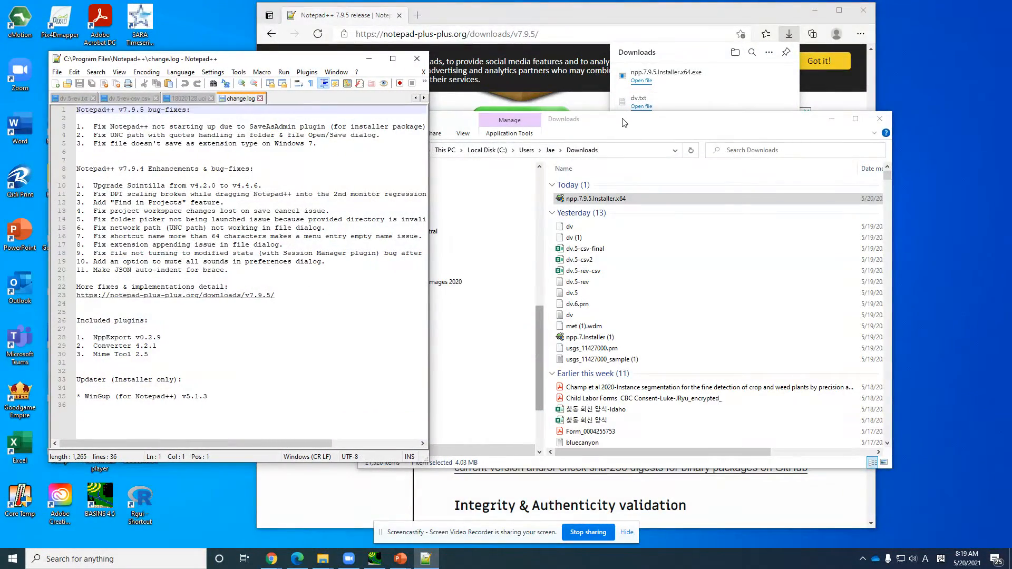
drag(624, 122, 675, 94)
click(177, 186)
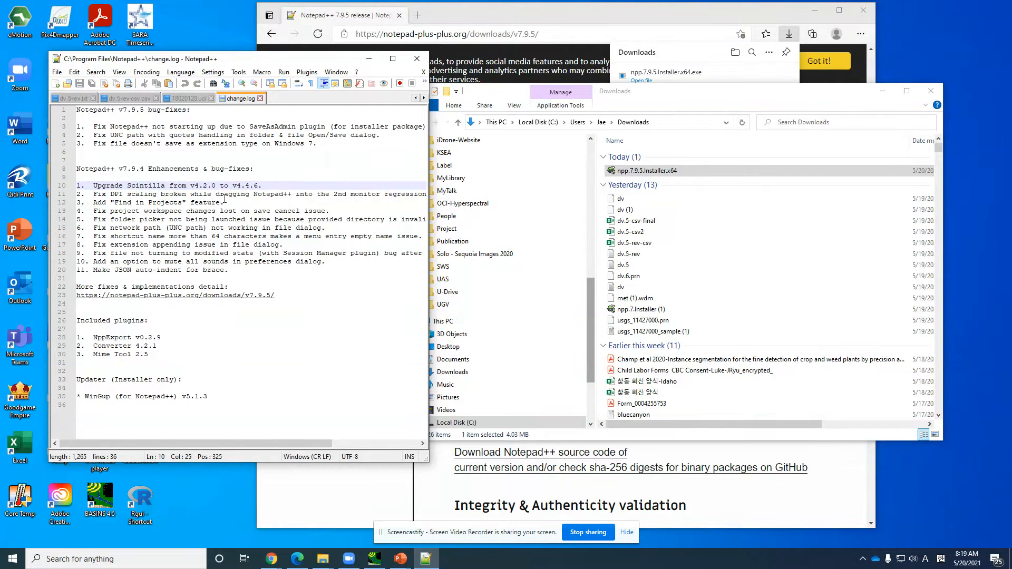
drag(636, 101, 536, 99)
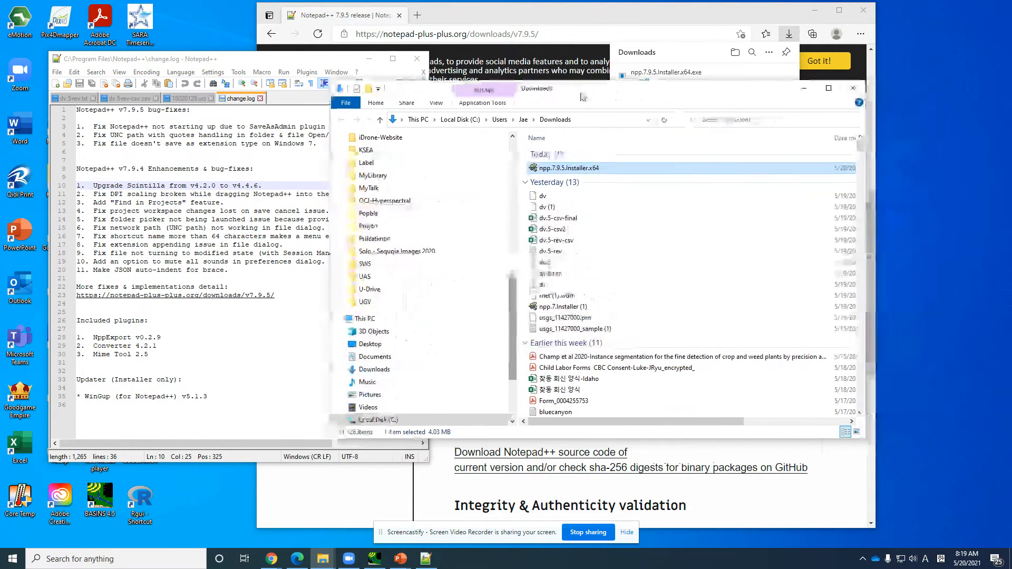
Step: Open the dv.5-csv2 file from the Downloads folder in Notepad++ and look through its header and data rows
click(567, 234)
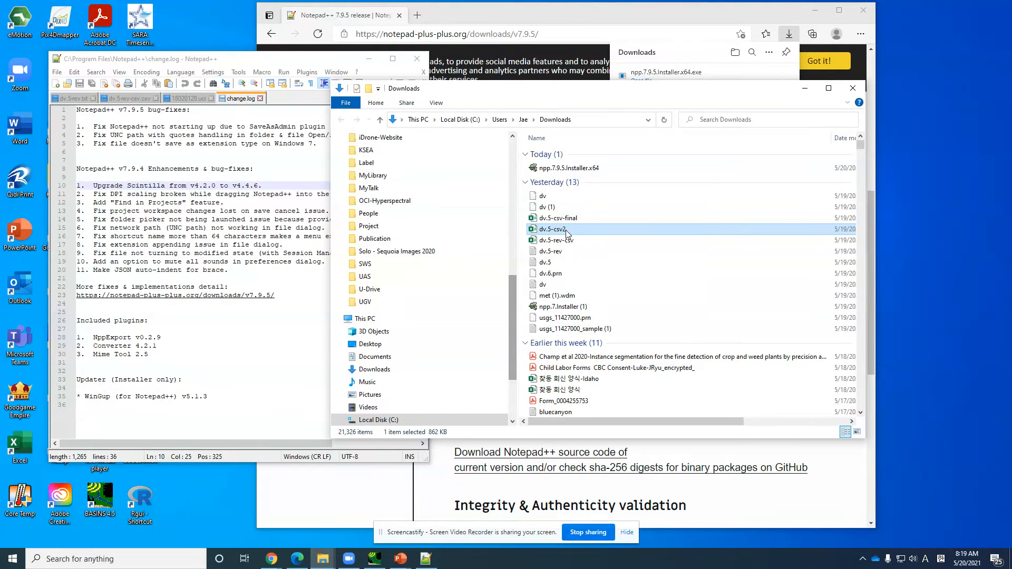
right_click(567, 234)
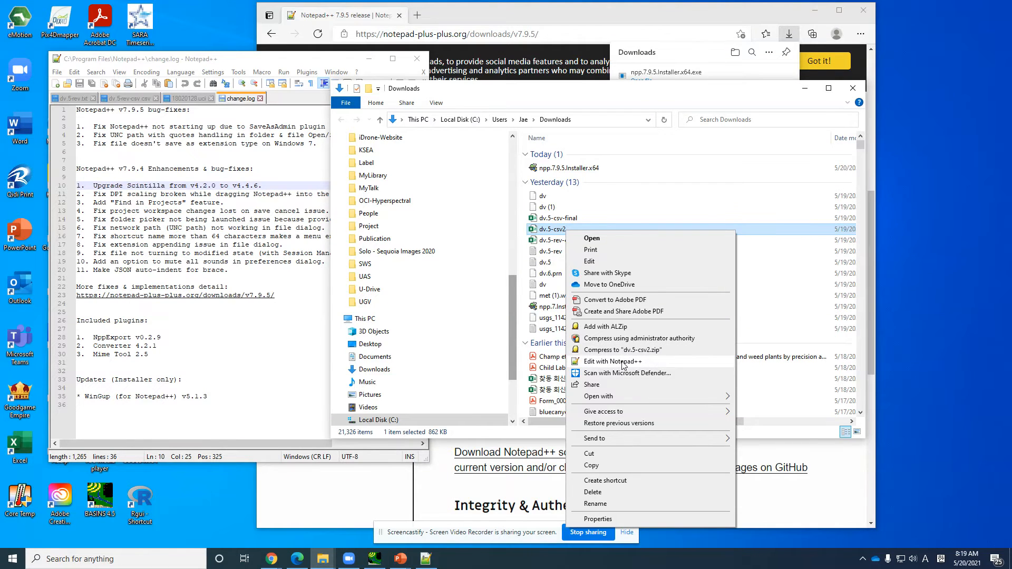
click(623, 362)
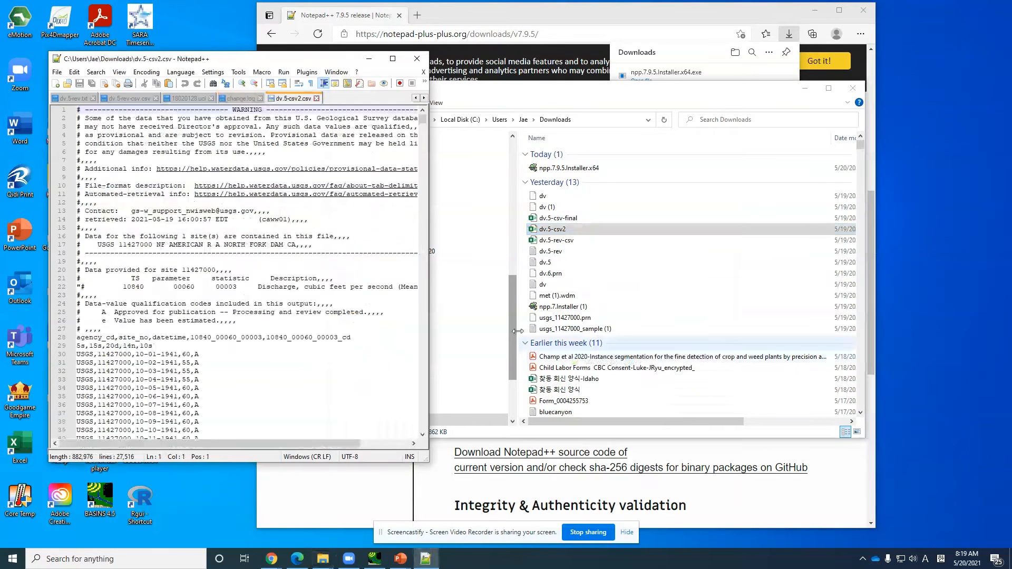
click(230, 220)
scroll(211, 232, down, 6)
scroll(182, 247, up, 5)
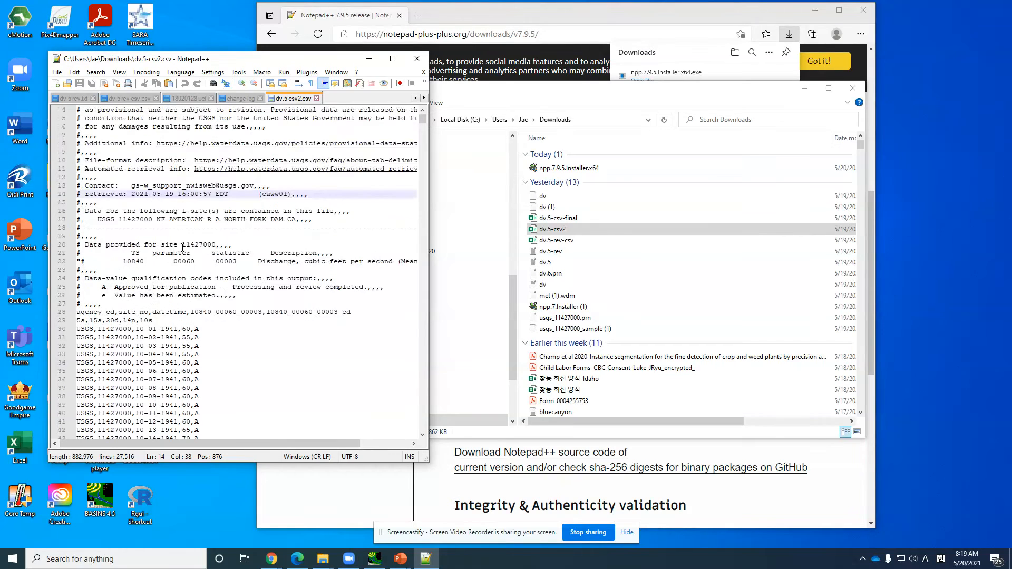
scroll(181, 247, down, 5)
scroll(182, 247, down, 4)
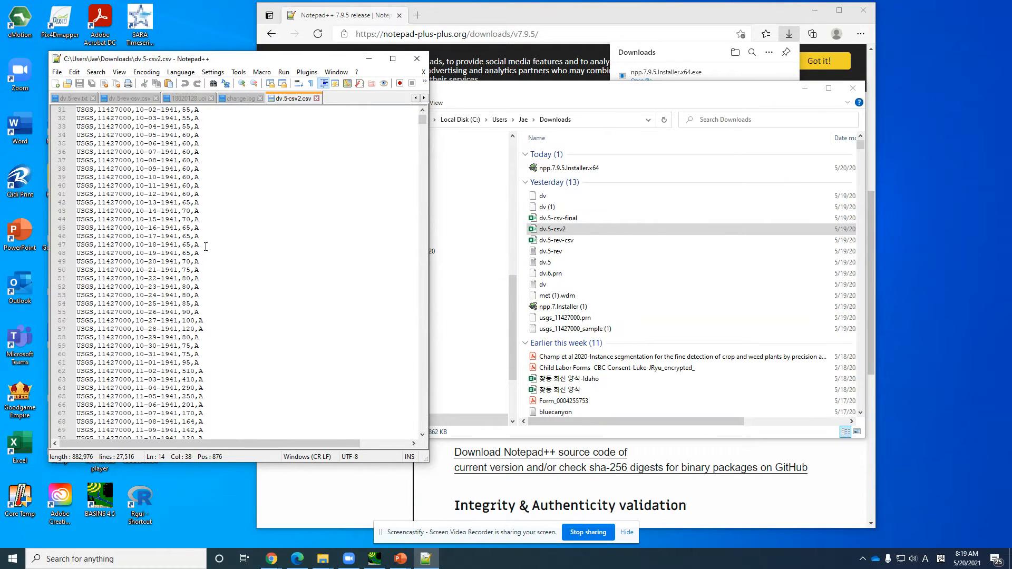
scroll(206, 246, up, 4)
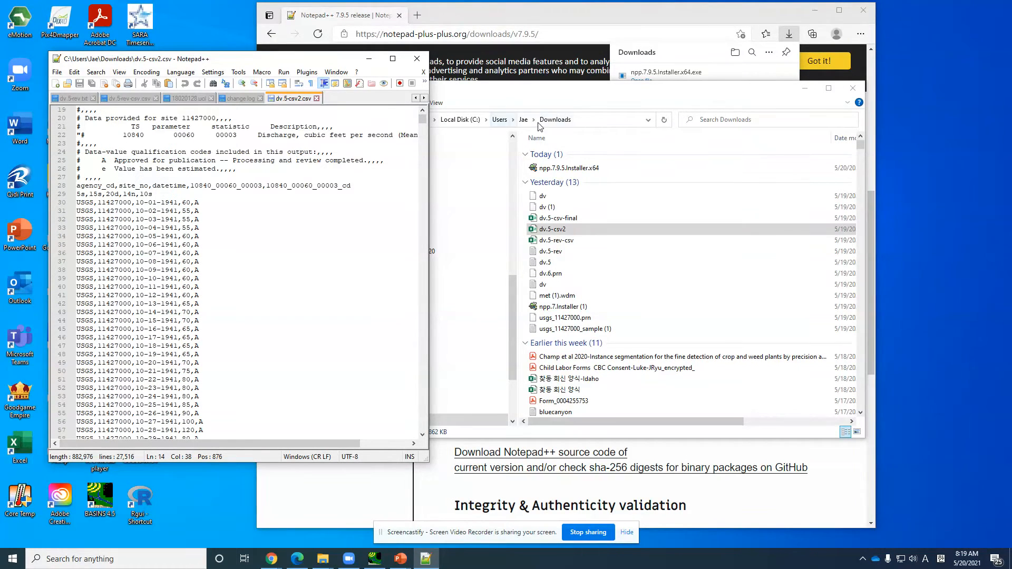
Step: Open the dv.6.prn file from the Downloads folder in Notepad++ and look over its contents
click(556, 105)
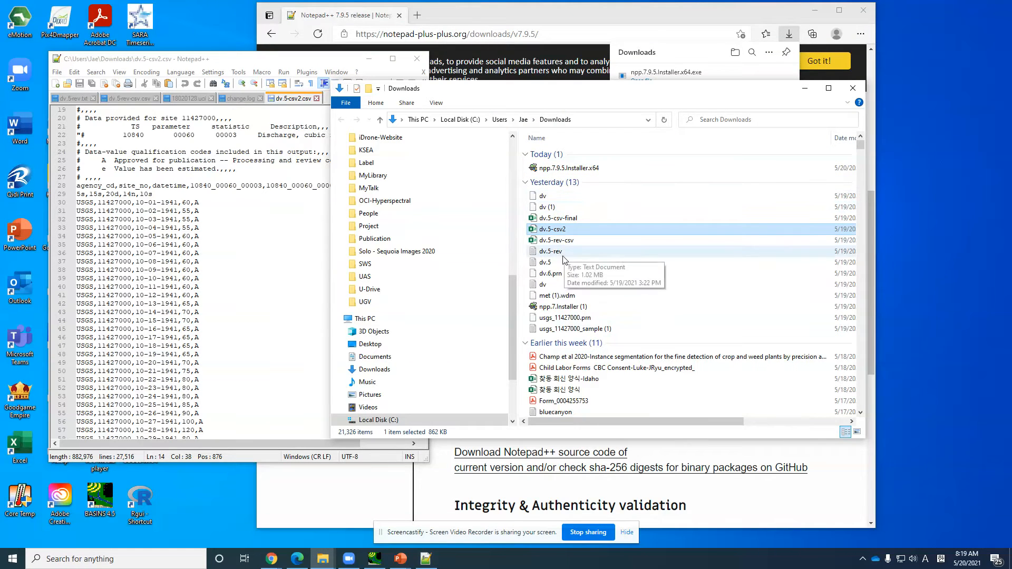
click(561, 274)
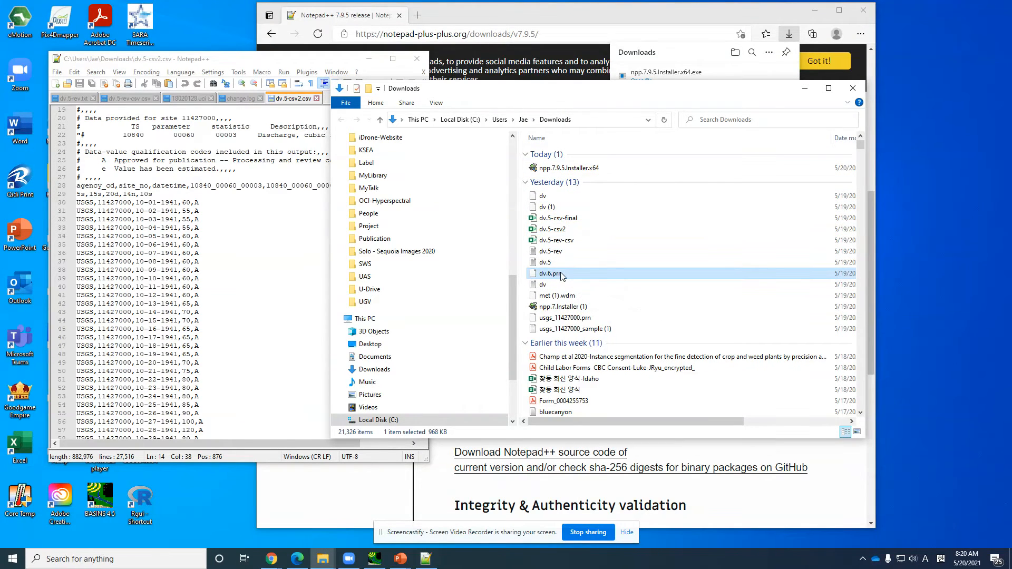
right_click(562, 275)
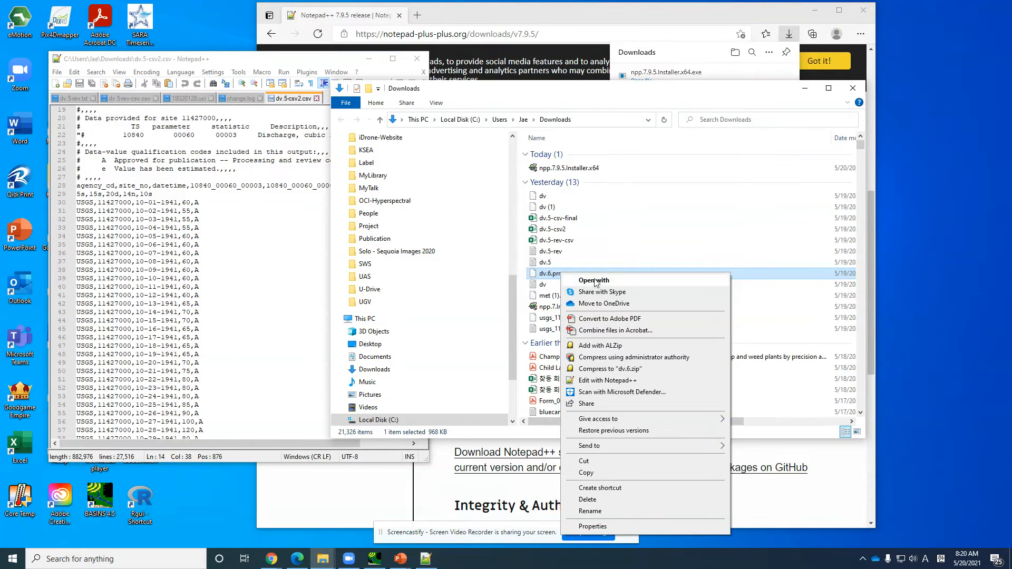
click(594, 381)
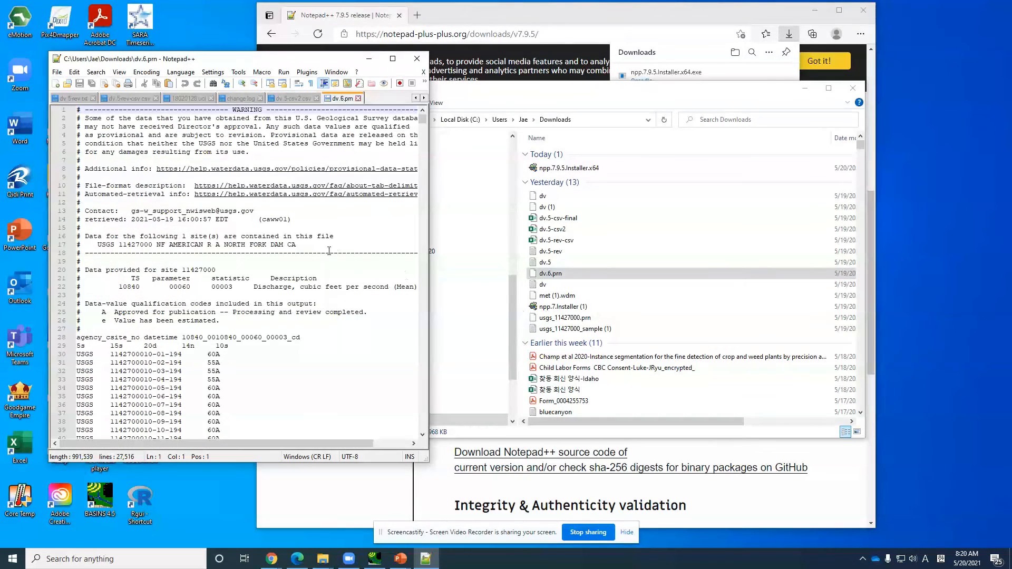
scroll(316, 247, down, 4)
scroll(316, 248, up, 4)
click(293, 259)
Step: Open the first dv file in yesterday's group of the Downloads folder in Notepad++ and view its data rows
click(562, 200)
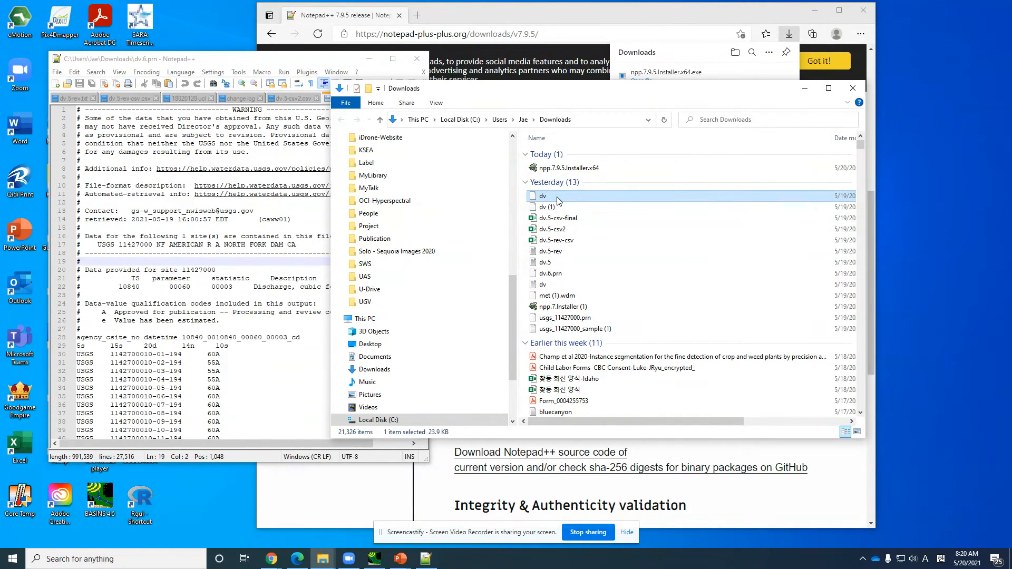
right_click(557, 197)
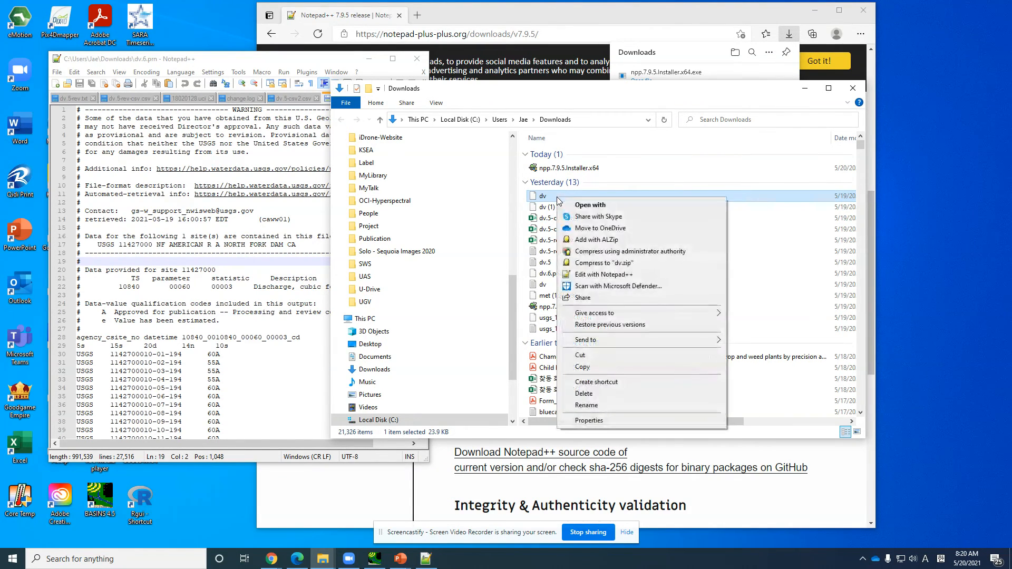
click(604, 274)
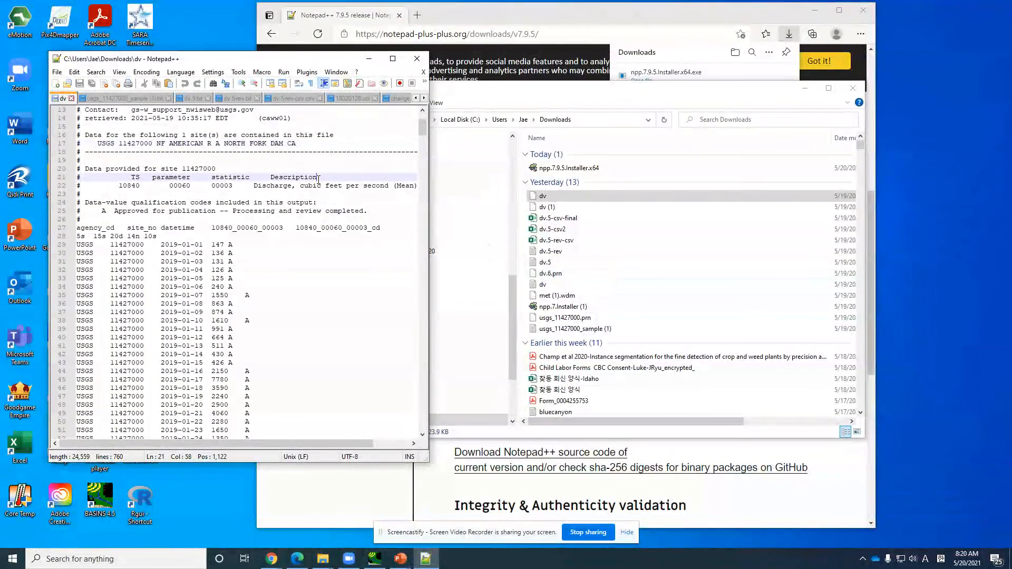
scroll(318, 180, down, 4)
click(361, 284)
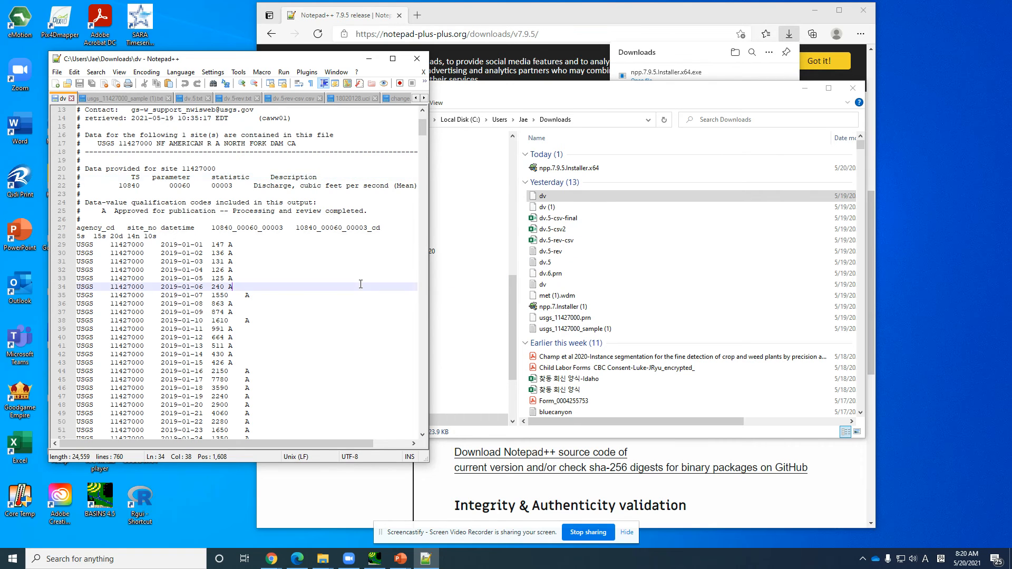